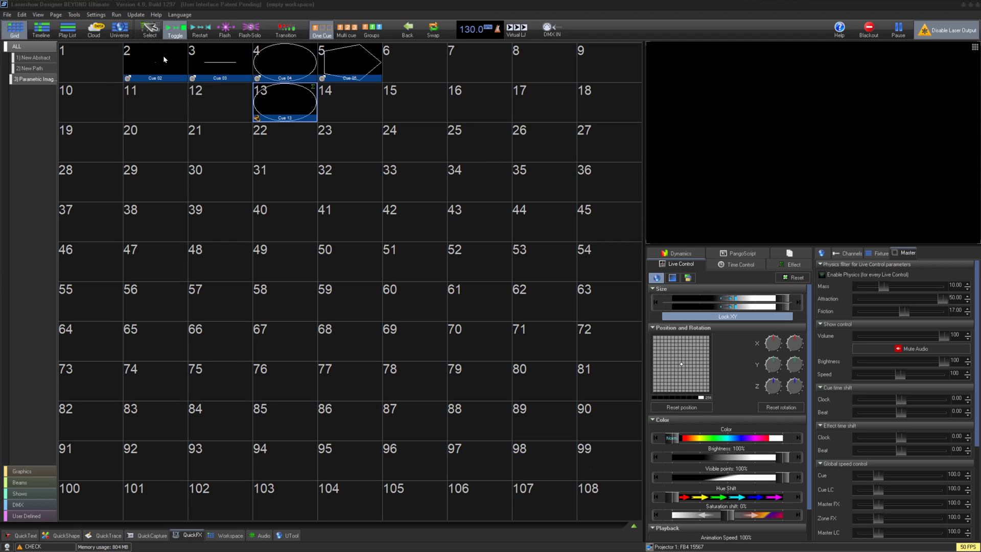
pyautogui.rightClick(163, 112)
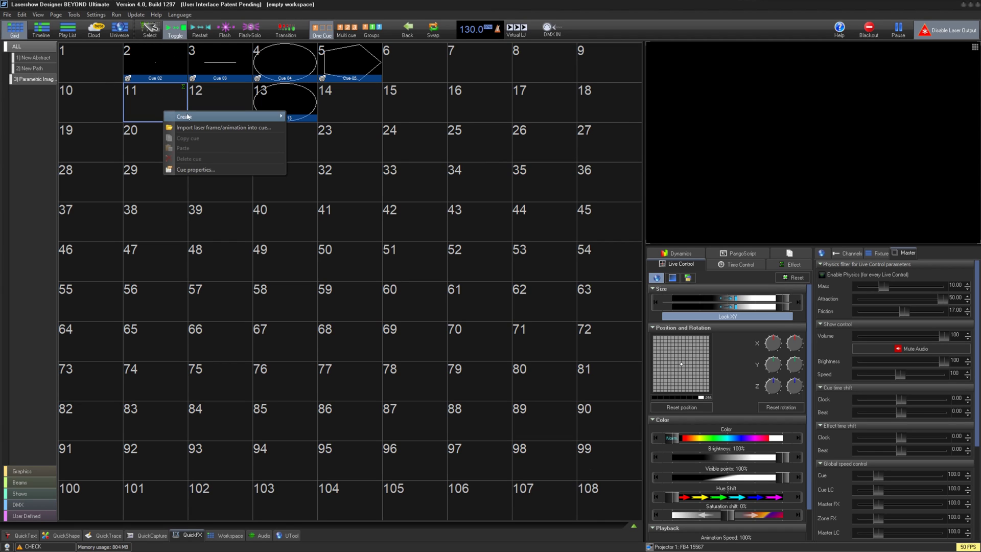
pyautogui.moveTo(187, 116)
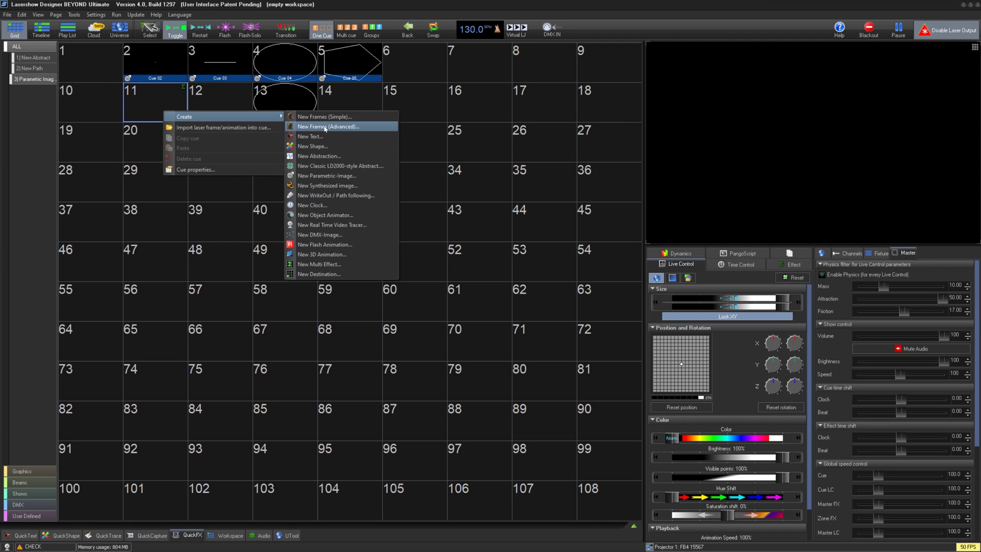
pyautogui.click(344, 148)
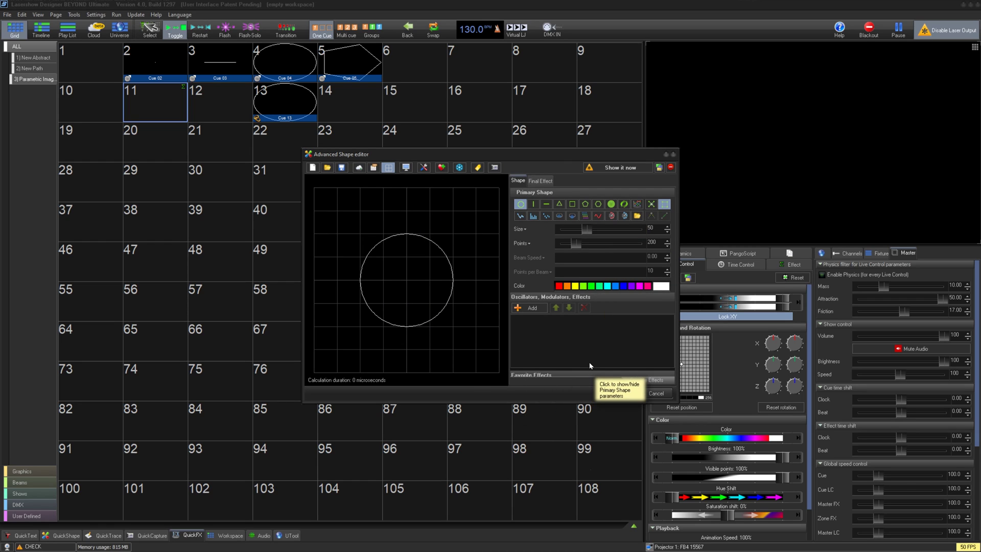
pyautogui.click(644, 396)
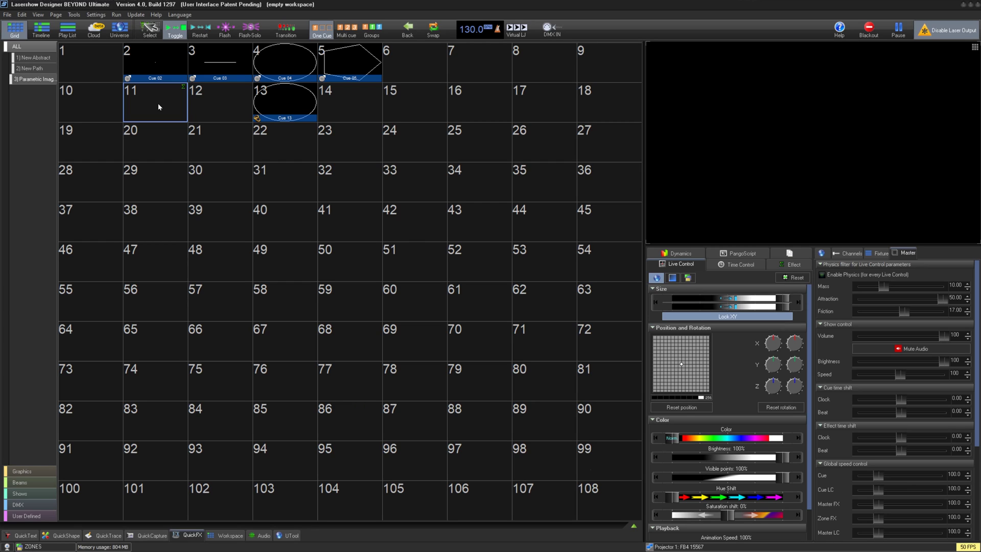
pyautogui.rightClick(103, 71)
pyautogui.moveTo(204, 75)
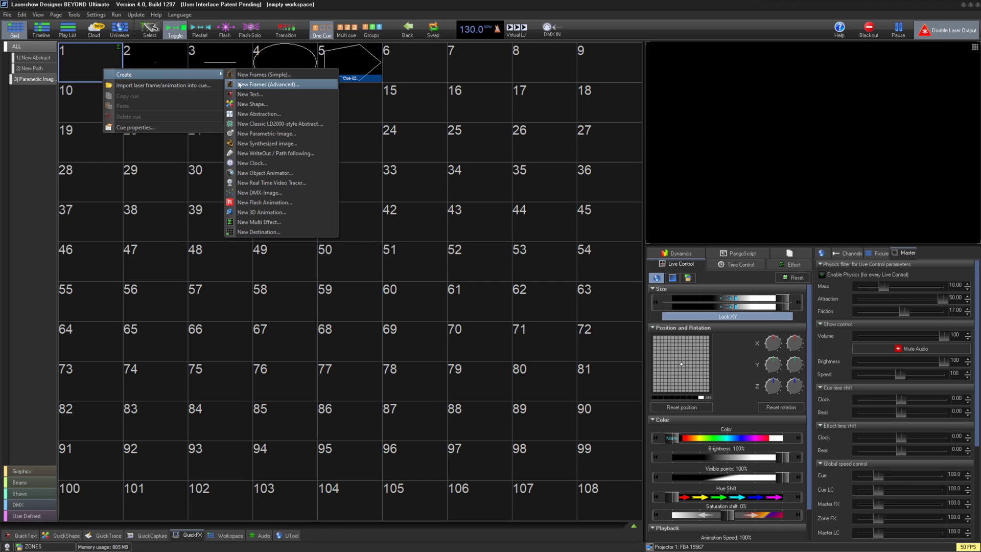
pyautogui.click(325, 137)
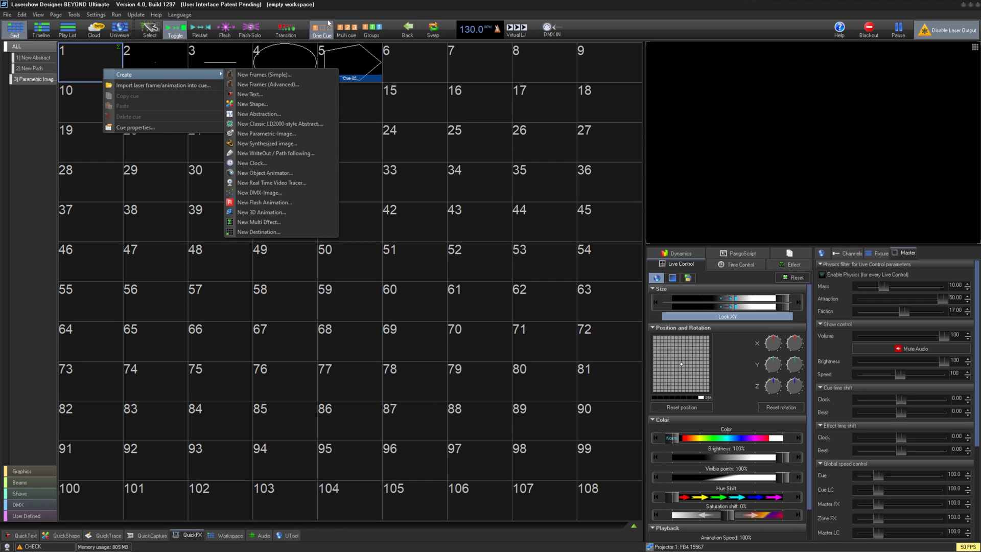
# Step: Play the existing cues 3, 4, 5, 13 and 2 one after another to preview their shapes
pyautogui.click(222, 64)
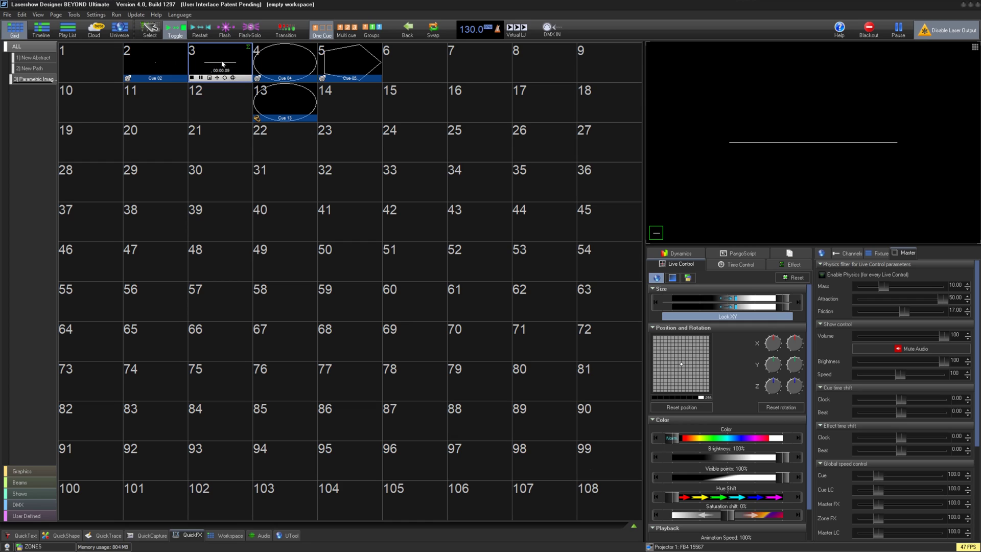
pyautogui.click(276, 63)
pyautogui.click(345, 65)
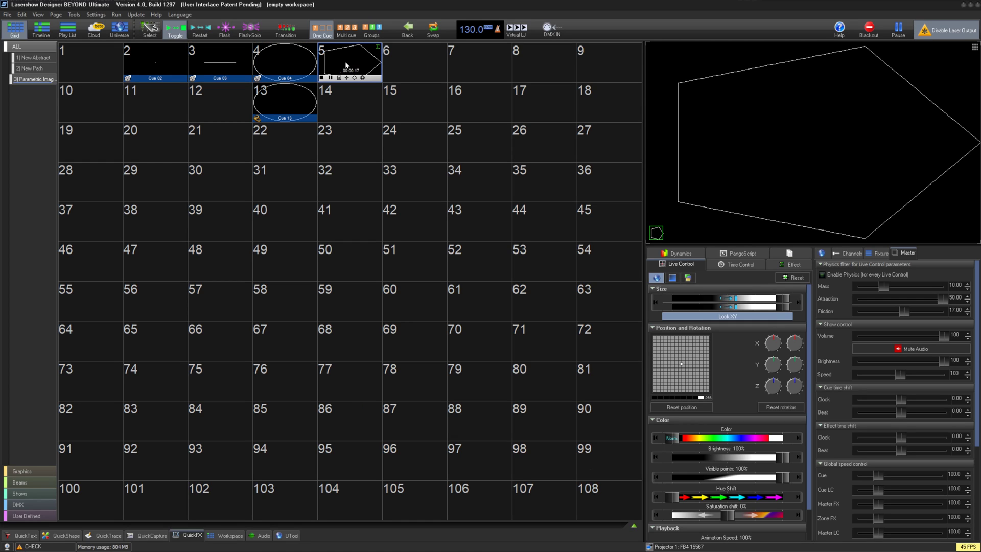
pyautogui.click(302, 113)
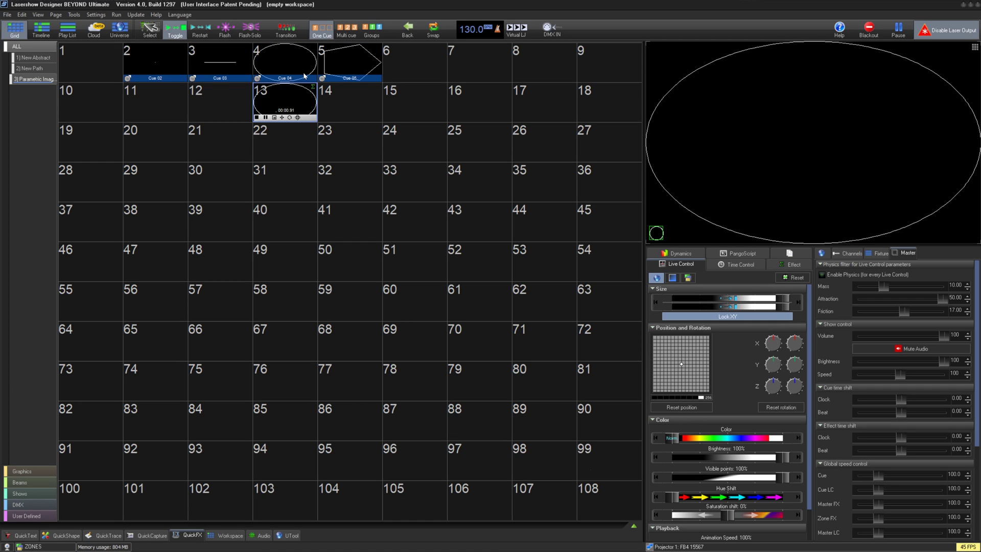
pyautogui.click(279, 63)
pyautogui.click(206, 59)
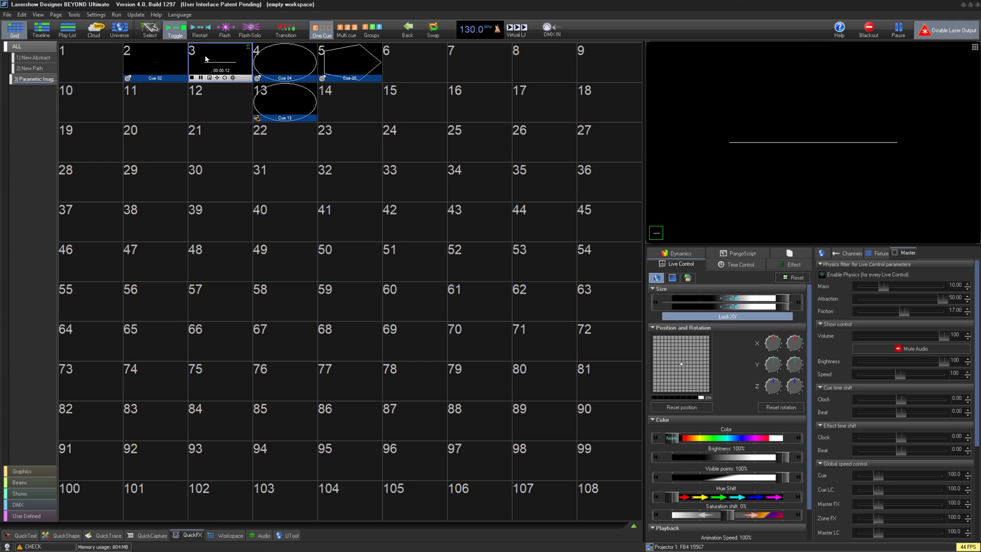
pyautogui.click(176, 63)
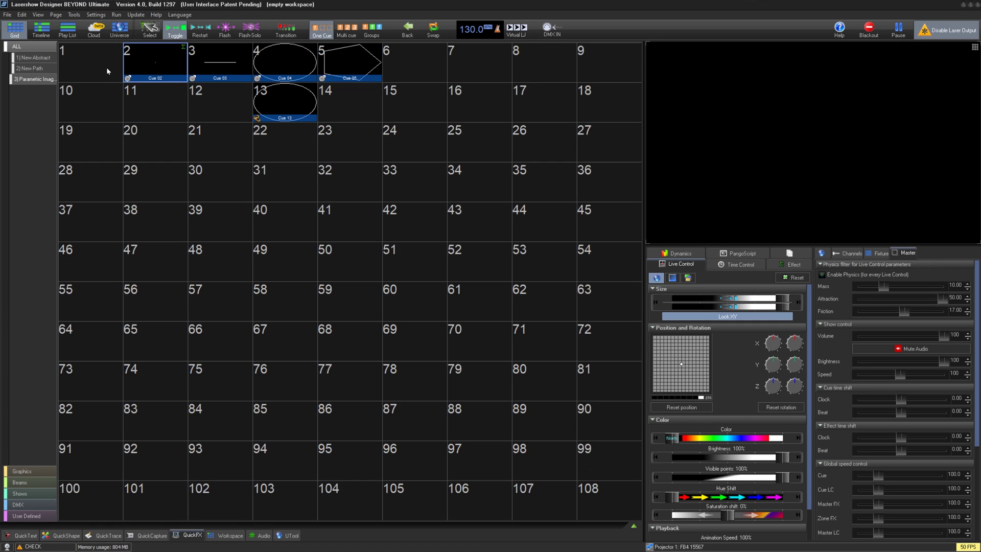
# Step: Create a new parametric image in empty cue 1, and move and enlarge its editor window
pyautogui.rightClick(107, 70)
pyautogui.moveTo(212, 77)
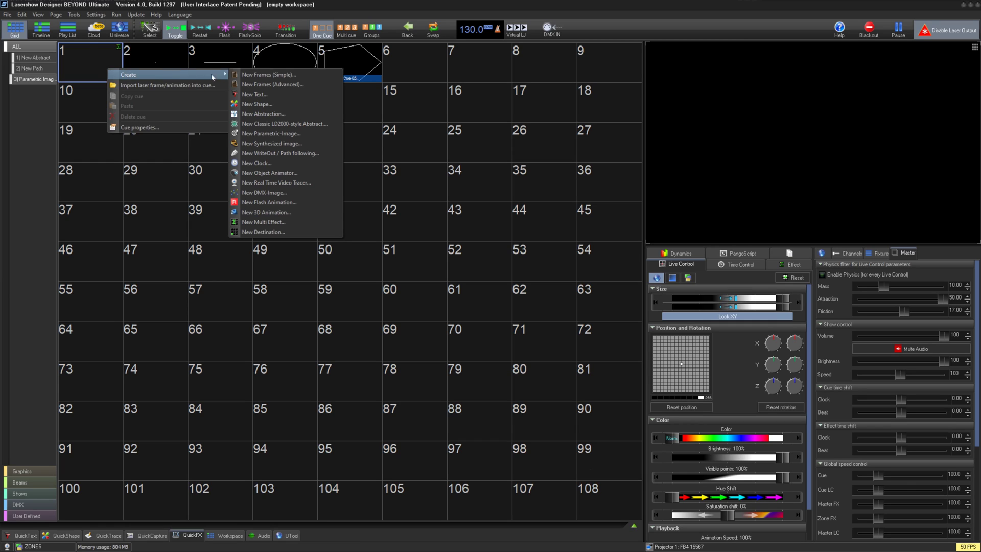
pyautogui.click(329, 135)
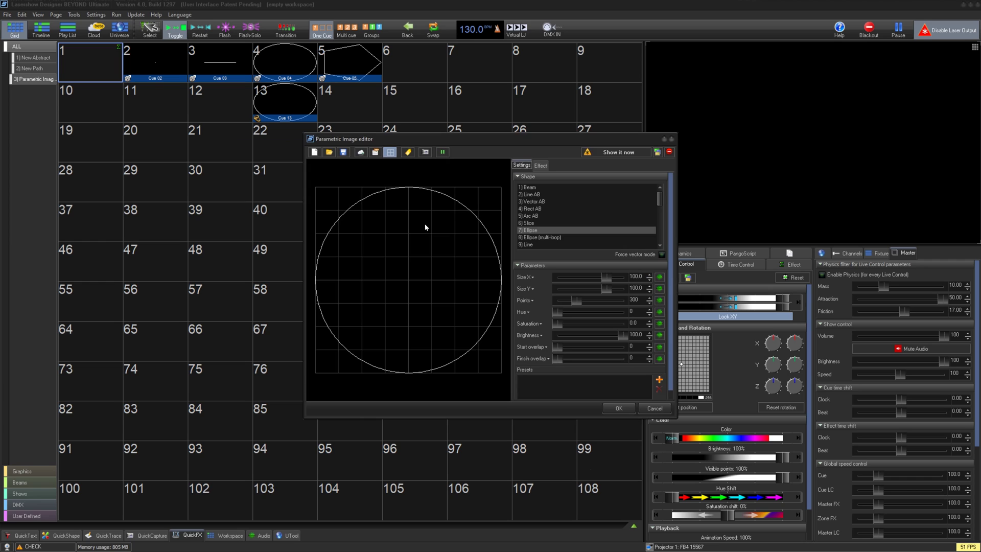
pyautogui.moveTo(488, 146); pyautogui.dragTo(363, 150)
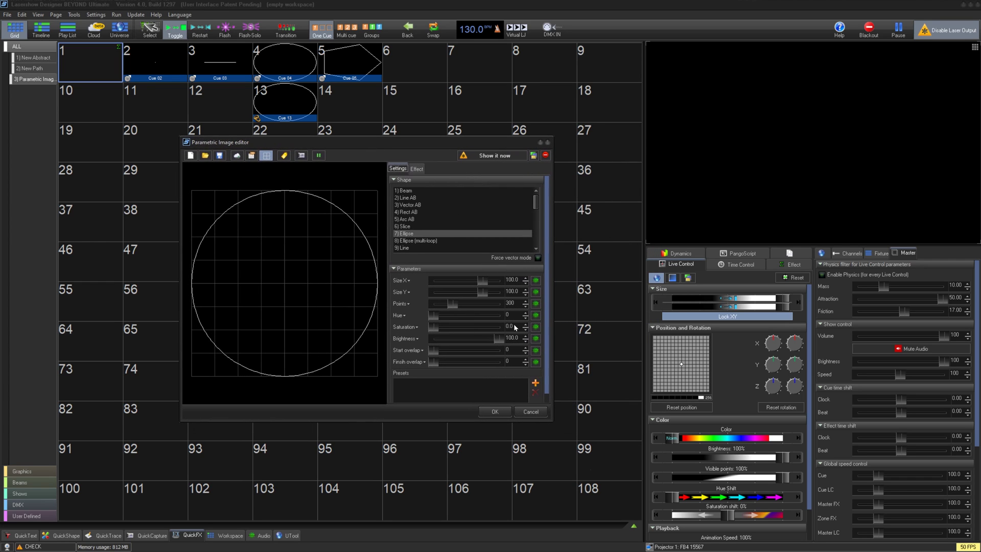
pyautogui.moveTo(549, 423); pyautogui.dragTo(587, 511)
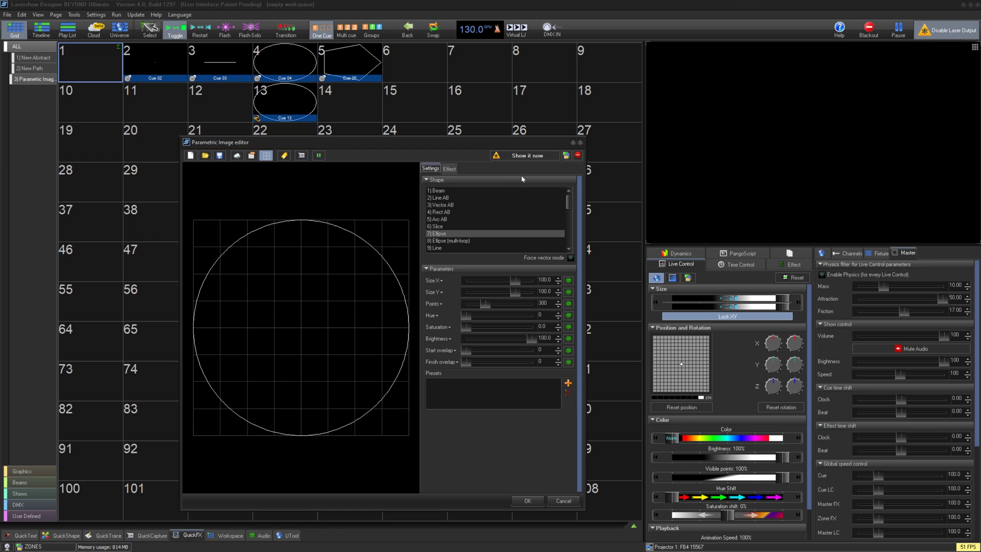
# Step: Start live output of the parametric image and view its destination selection, closing it without changes
pyautogui.click(530, 159)
pyautogui.click(566, 156)
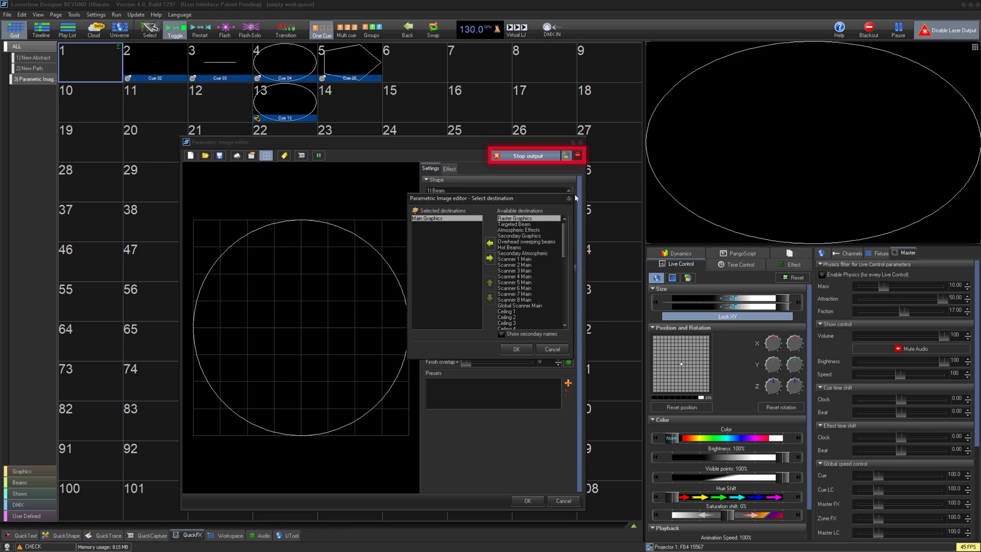
pyautogui.click(569, 199)
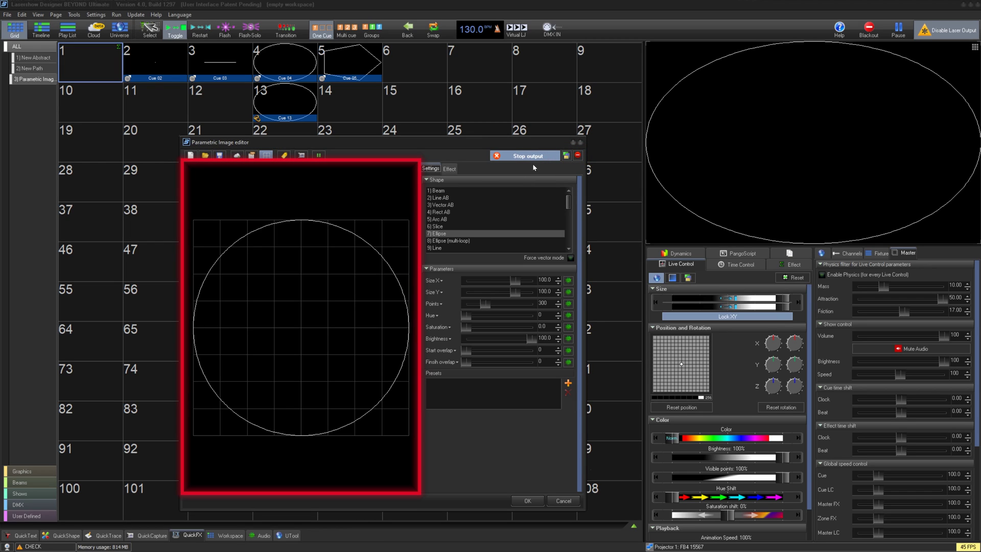
# Step: View the favorite effects offered for the parametric image and return to its shape settings
pyautogui.moveTo(271, 206); pyautogui.dragTo(260, 227)
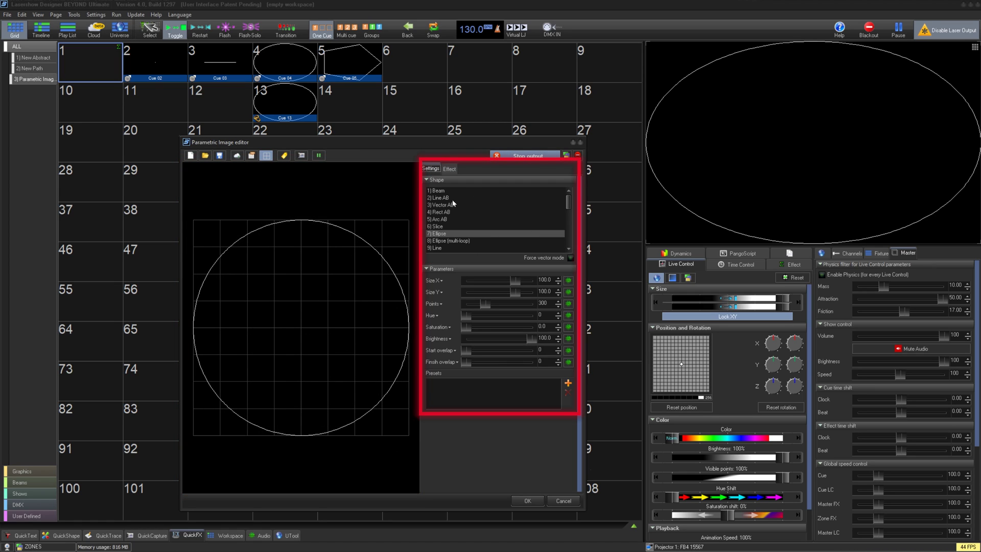
pyautogui.click(449, 168)
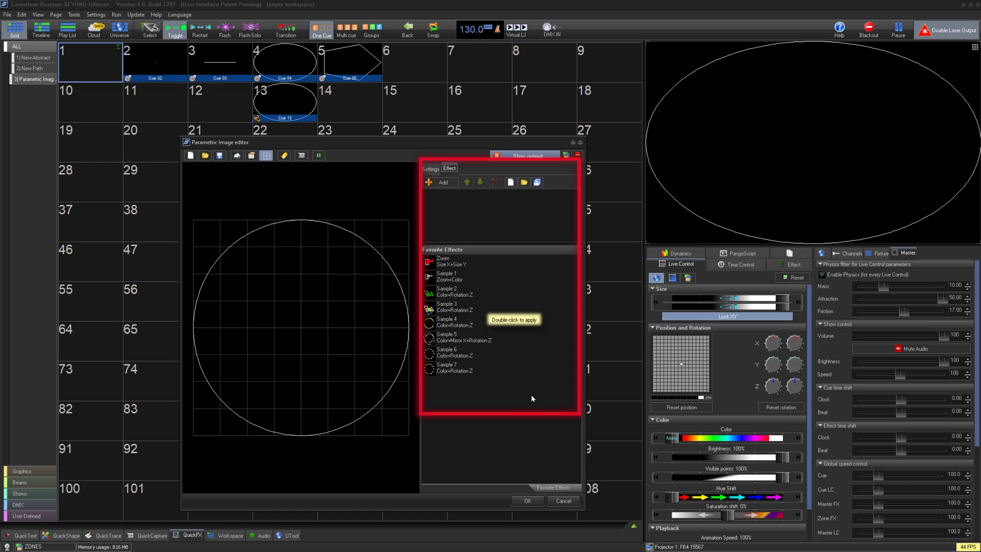
pyautogui.click(434, 169)
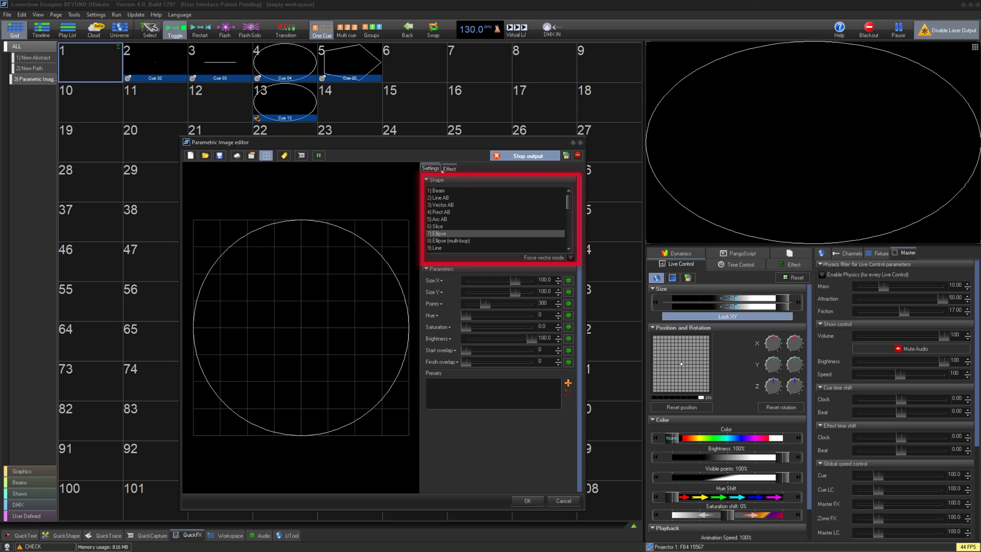
# Step: Browse the shape list and preview several shapes, including Spiral, Vector AB and Line AB
pyautogui.scroll(-3, 453, 215)
pyautogui.scroll(-3, 453, 214)
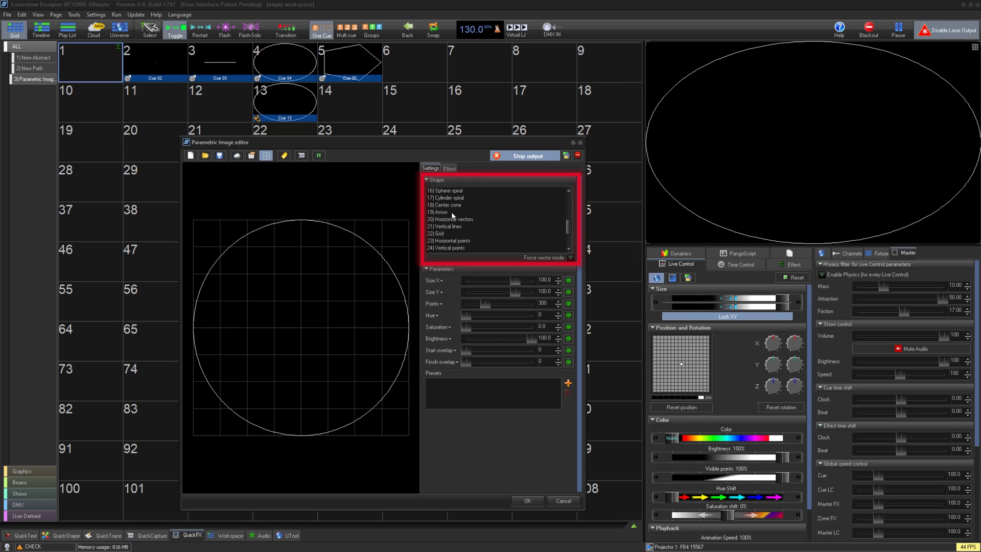
pyautogui.click(449, 219)
pyautogui.click(450, 233)
pyautogui.scroll(4, 450, 225)
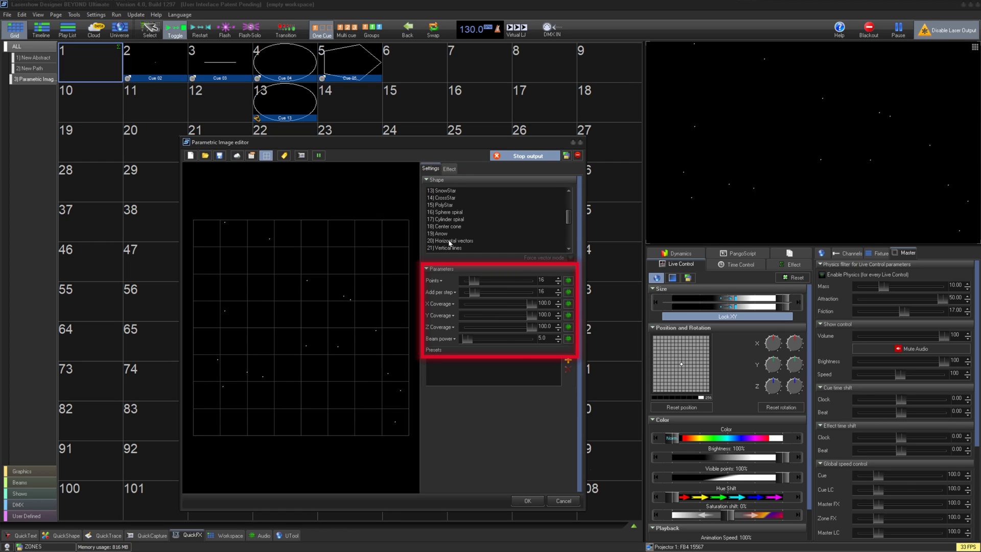
pyautogui.click(450, 219)
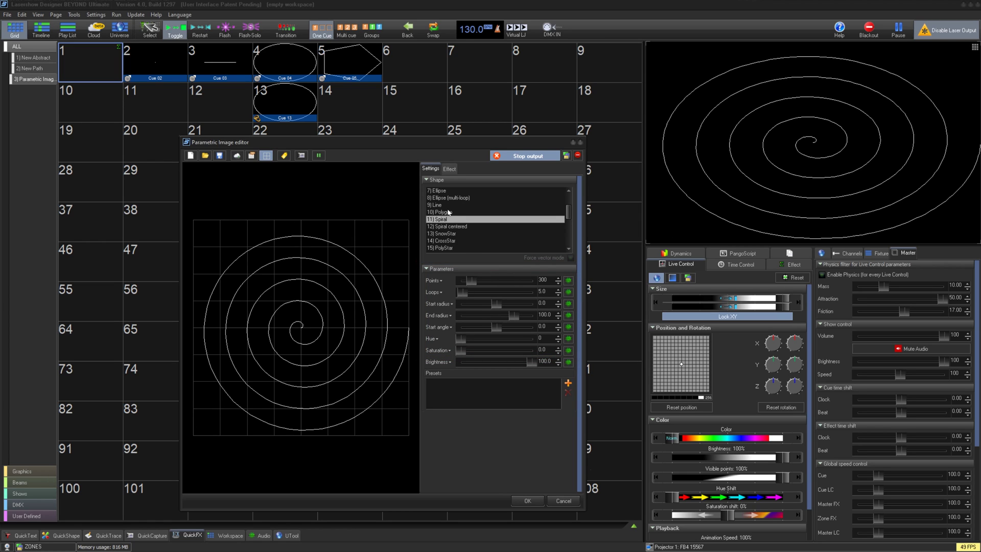
pyautogui.scroll(2, 448, 210)
pyautogui.click(447, 226)
pyautogui.click(449, 212)
pyautogui.click(452, 204)
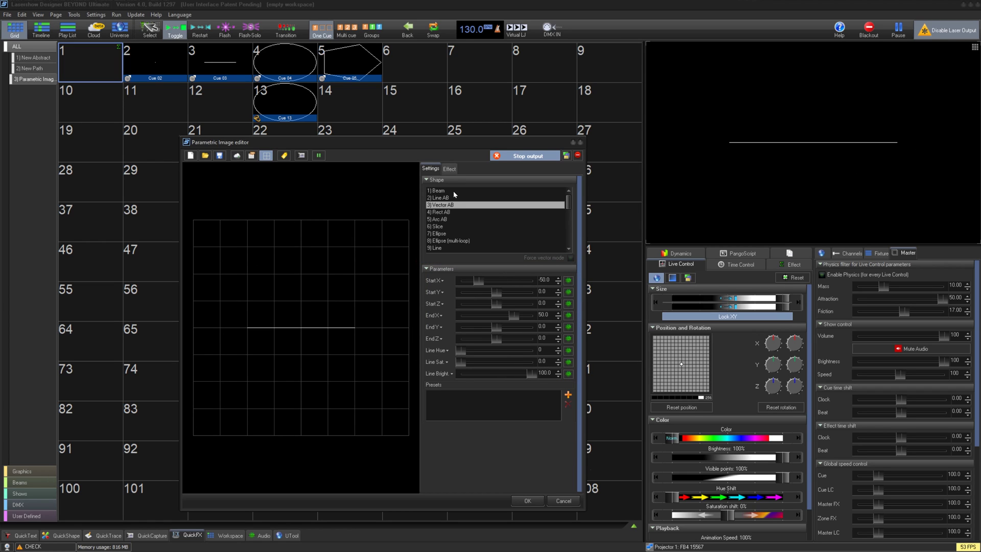
pyautogui.click(456, 198)
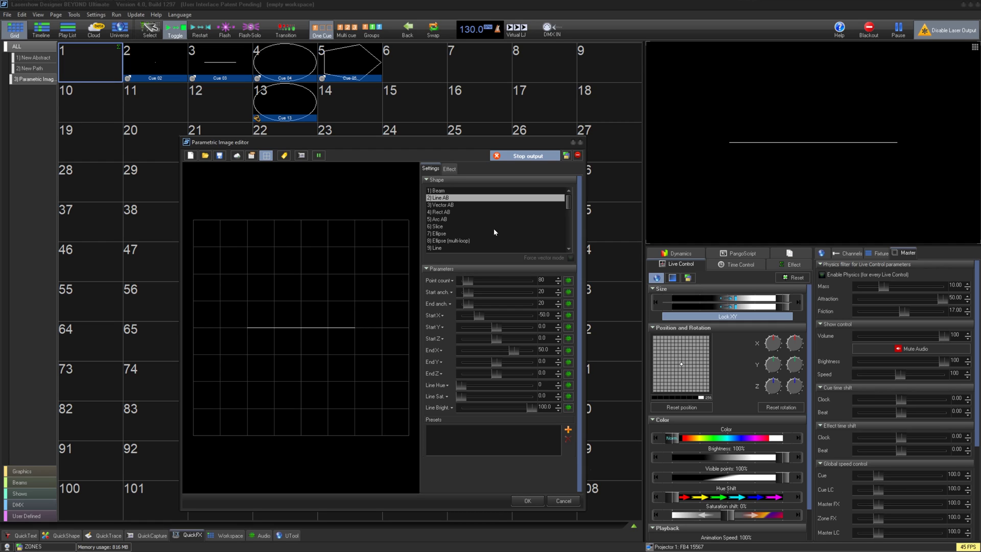
# Step: Choose the Beam shape and try out its parameters, from the X position to the brightness
pyautogui.click(439, 190)
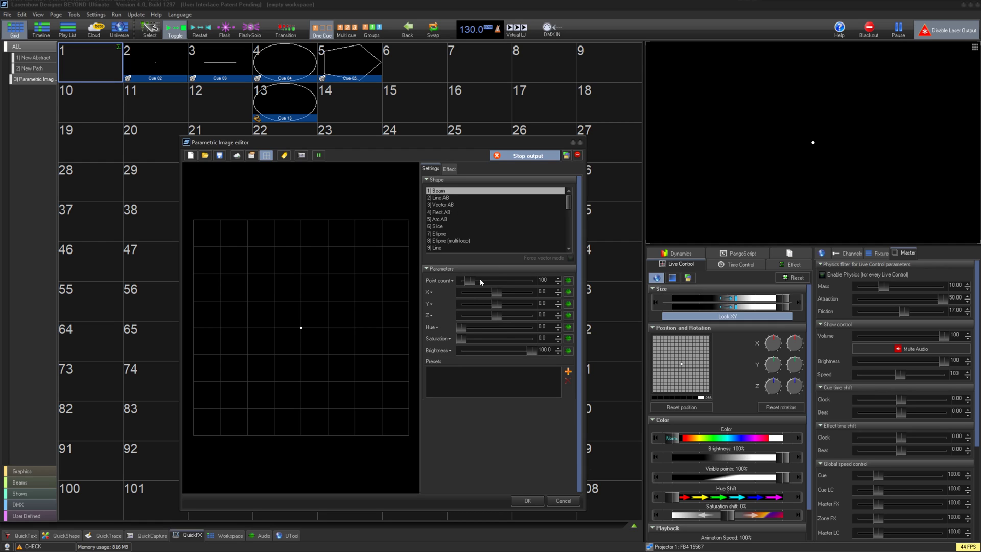
pyautogui.moveTo(494, 296); pyautogui.dragTo(534, 352)
# Step: Try Line AB with 174 points, anchors 54 and 66, Start X -50.6, Start Z -12.7, End X 44.3, hue 141 and saturation 100
pyautogui.click(451, 199)
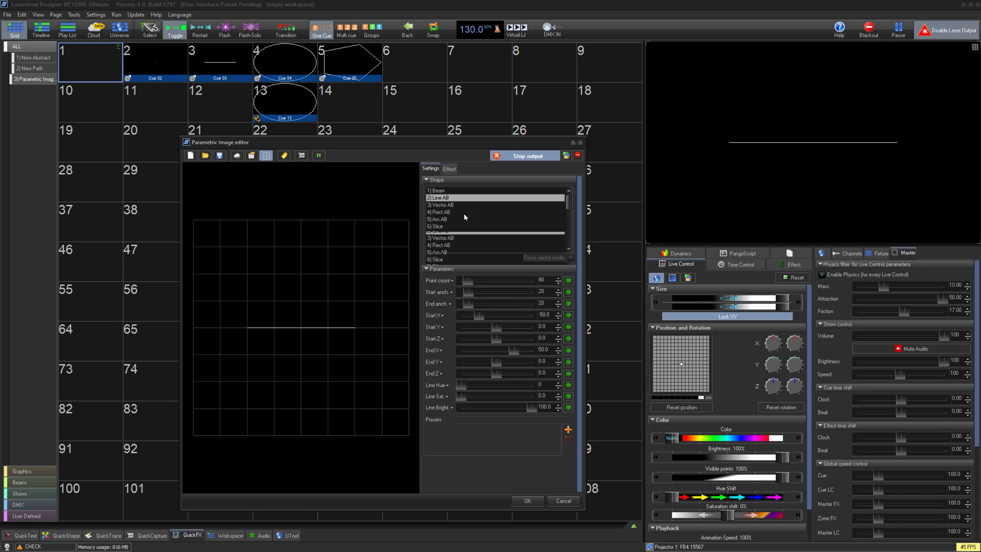
pyautogui.moveTo(476, 281); pyautogui.dragTo(483, 321)
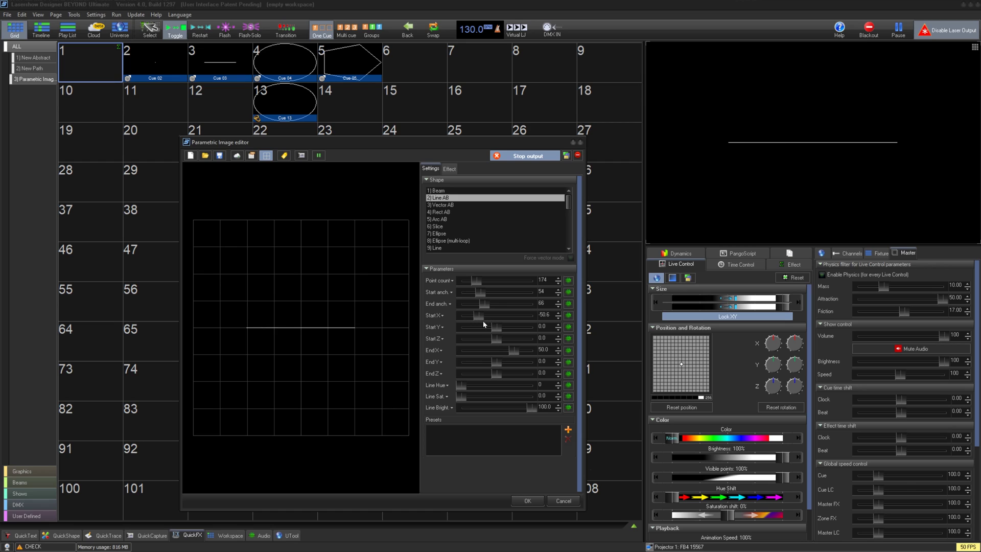
pyautogui.moveTo(511, 353); pyautogui.dragTo(491, 342)
pyautogui.moveTo(489, 384); pyautogui.dragTo(490, 384)
pyautogui.moveTo(462, 396); pyautogui.dragTo(534, 397)
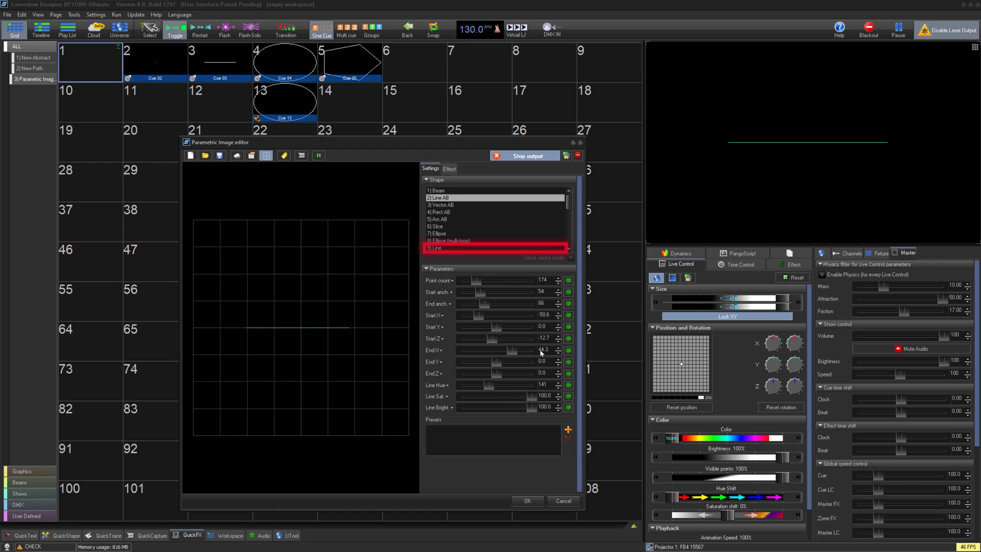
# Step: Try the Line shape with a point count of 220, line and anchor saturation of 100, and an anchor hue of 156.6
pyautogui.click(437, 248)
pyautogui.moveTo(474, 282); pyautogui.dragTo(487, 282)
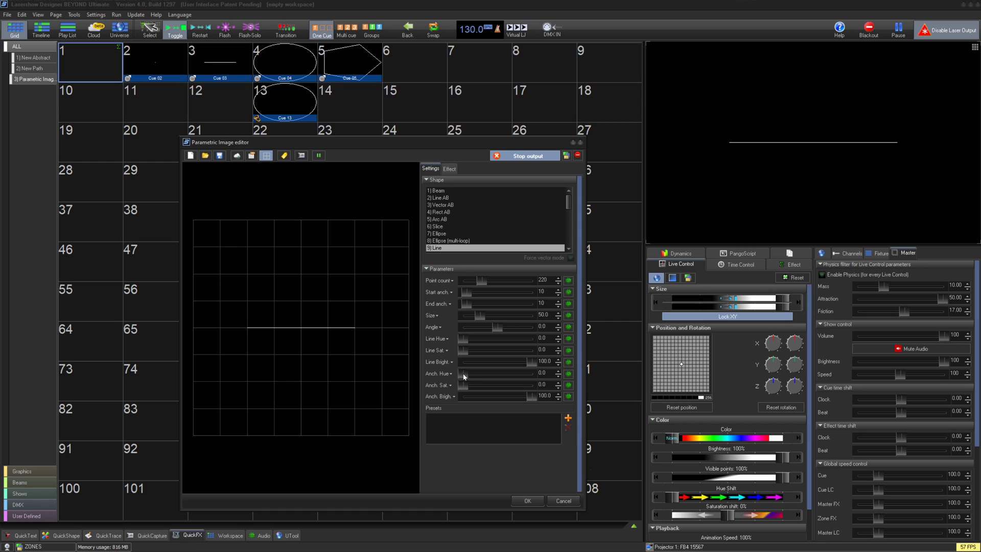
pyautogui.moveTo(464, 361); pyautogui.dragTo(565, 361)
pyautogui.moveTo(463, 350); pyautogui.dragTo(534, 350)
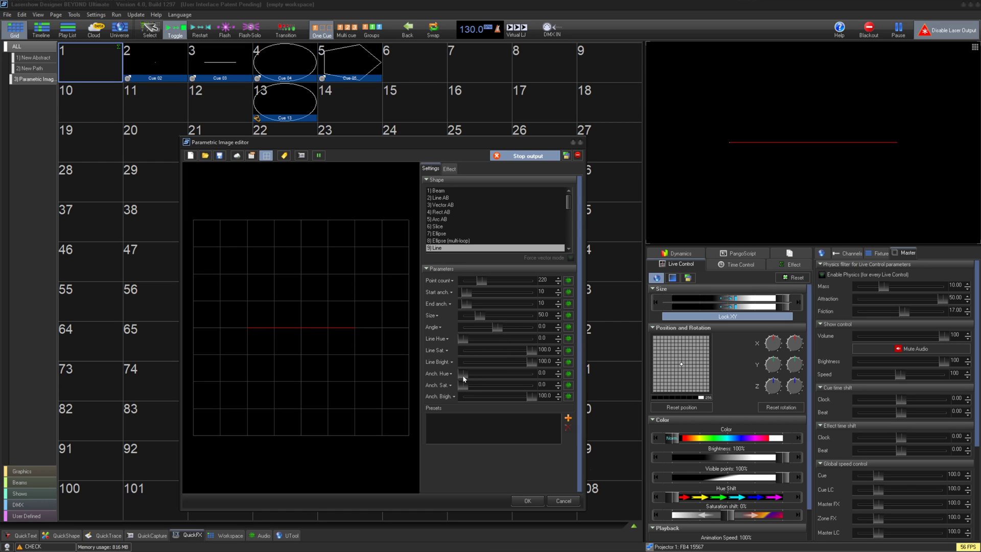
pyautogui.moveTo(462, 385); pyautogui.dragTo(591, 380)
pyautogui.moveTo(471, 374); pyautogui.dragTo(500, 377)
# Step: Try the Ellipse shape with Size X 25.9 and Size Y 53.1, and vary its start overlap
pyautogui.click(445, 226)
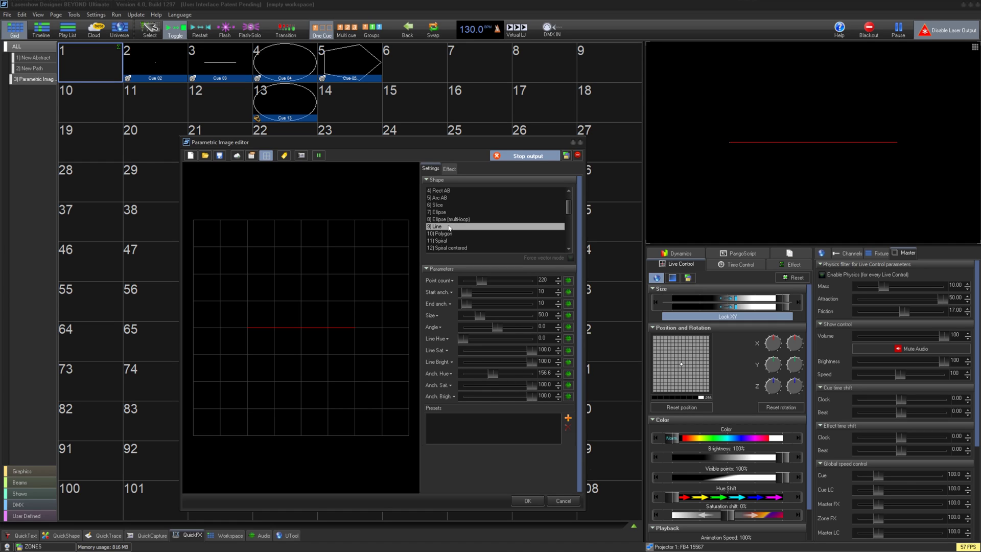
pyautogui.click(443, 233)
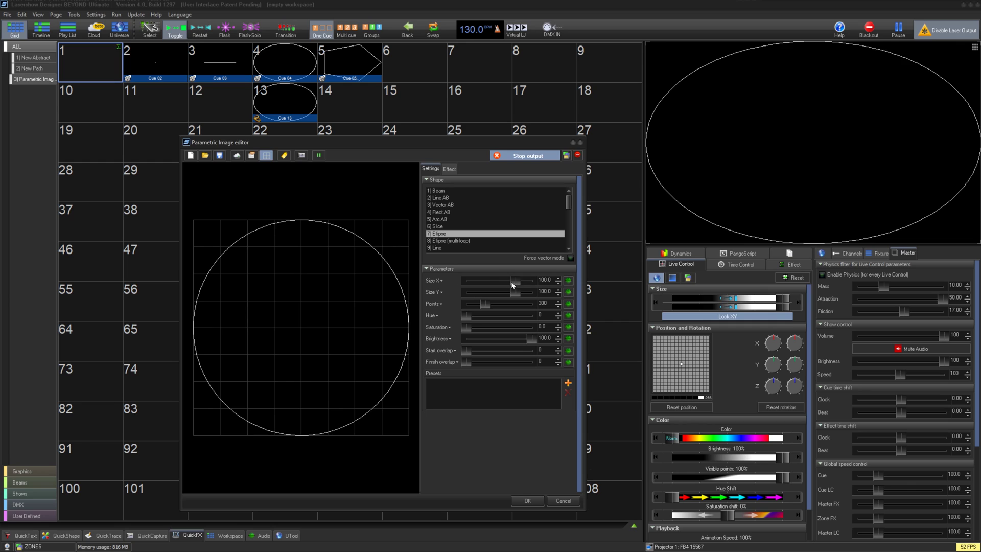
pyautogui.moveTo(511, 281); pyautogui.dragTo(508, 292)
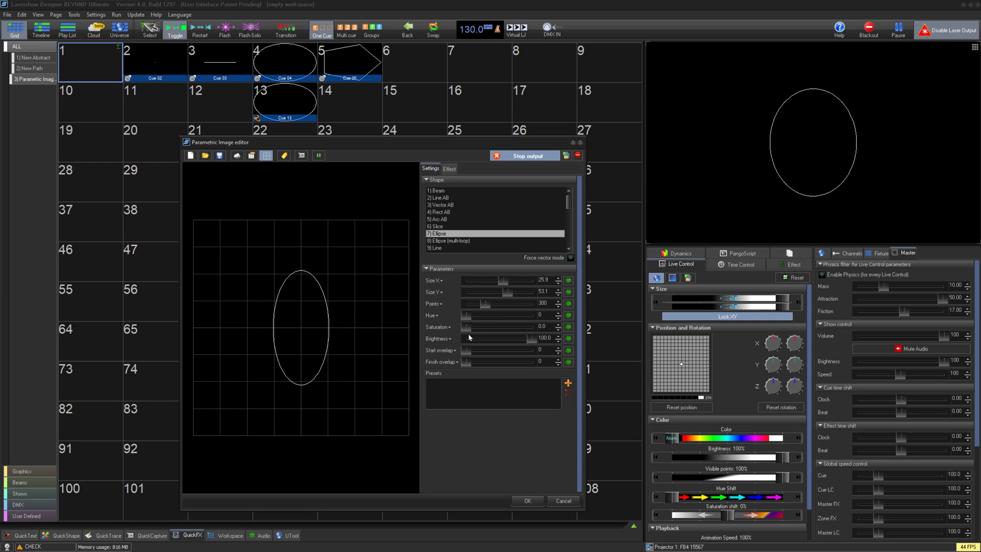
pyautogui.moveTo(467, 350); pyautogui.dragTo(456, 349)
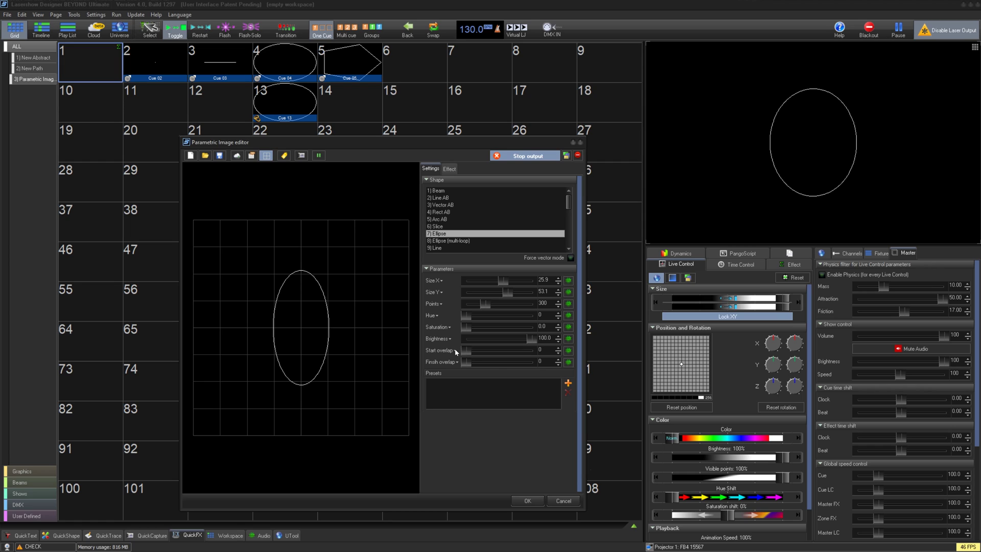
# Step: Try the Ellipse (multi-loop) shape and vary its turns percentage
pyautogui.click(470, 242)
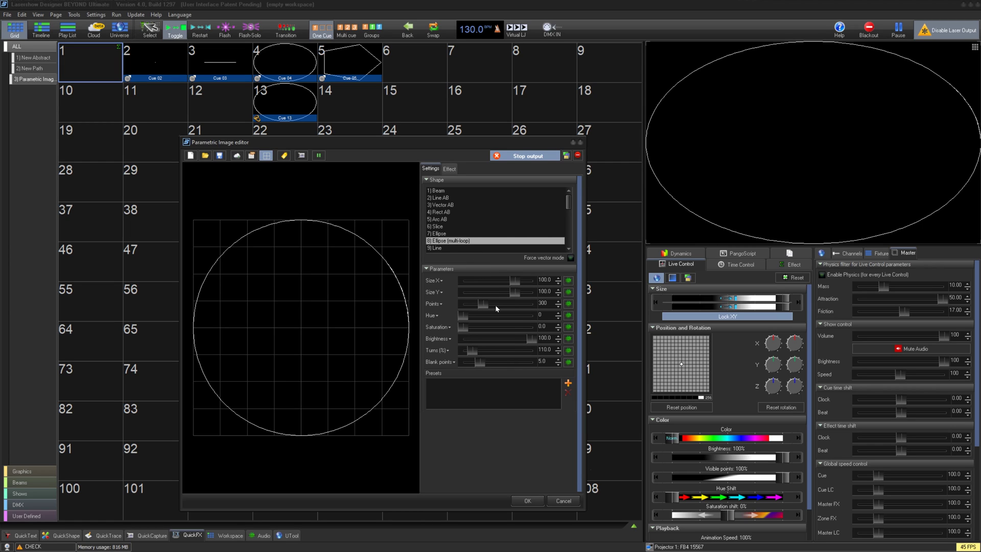
pyautogui.moveTo(479, 352); pyautogui.dragTo(441, 351)
pyautogui.rightClick(467, 345)
# Step: Try Rect AB with 208 points, anchors 25 and 42, start -58.9, -36.4, -29.8, end X 12.6, end Y 62.9, hue 186 and saturation 100
pyautogui.click(444, 212)
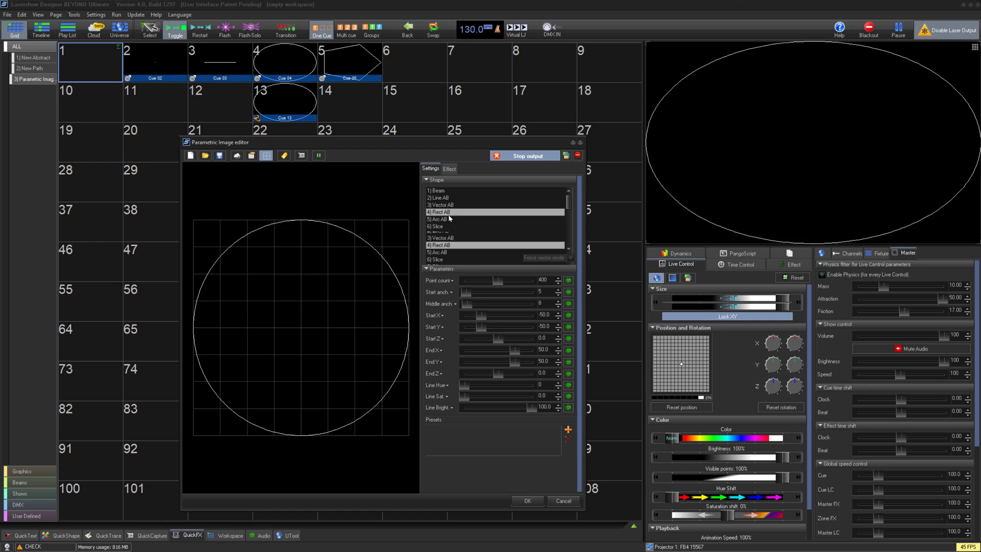
pyautogui.moveTo(466, 296); pyautogui.dragTo(474, 317)
pyautogui.moveTo(481, 327); pyautogui.dragTo(519, 362)
pyautogui.moveTo(465, 383); pyautogui.dragTo(549, 393)
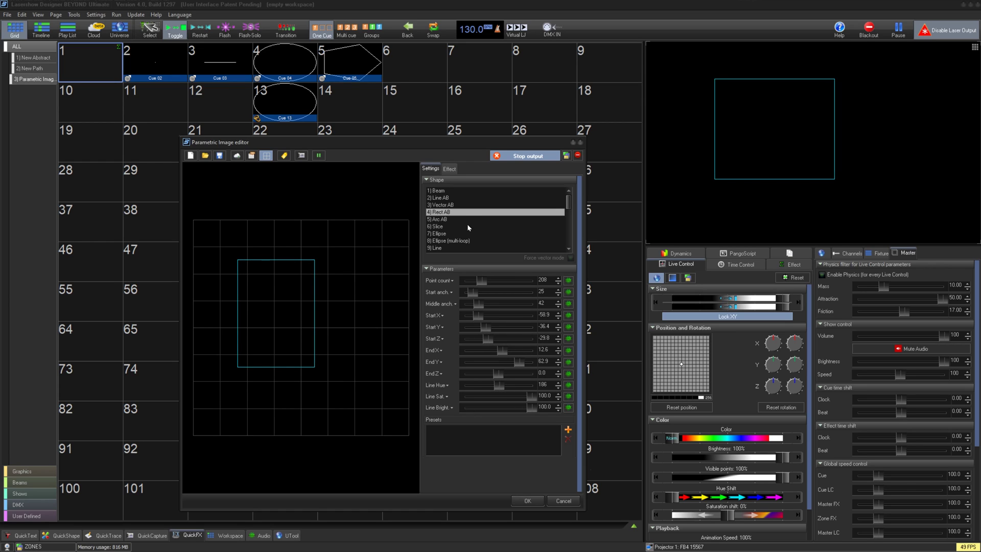
# Step: Try the Polygon shape with 3 corners, start angle -85.5, hue 117, saturation 100 and anchors 4.8
pyautogui.scroll(-1, 467, 224)
pyautogui.click(449, 234)
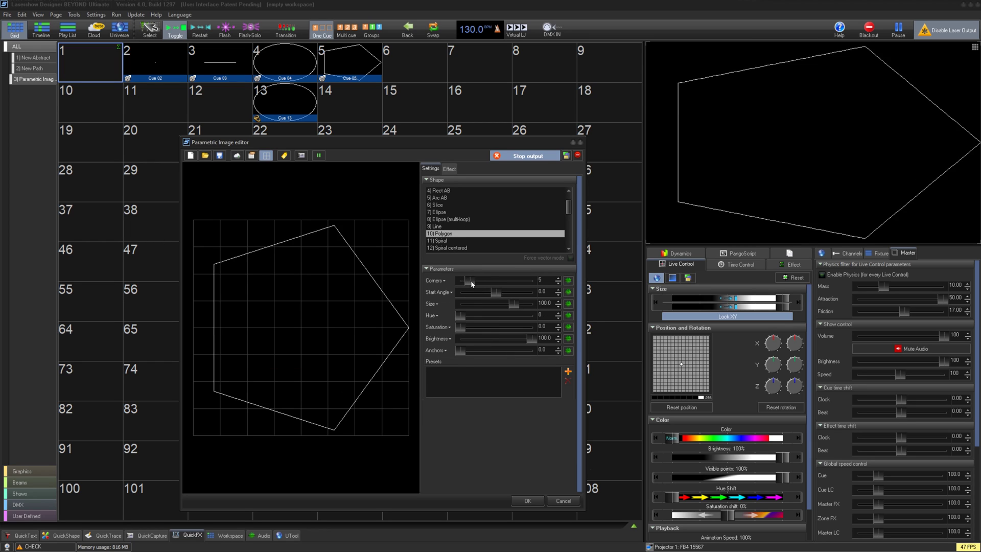
pyautogui.moveTo(472, 284); pyautogui.dragTo(486, 294)
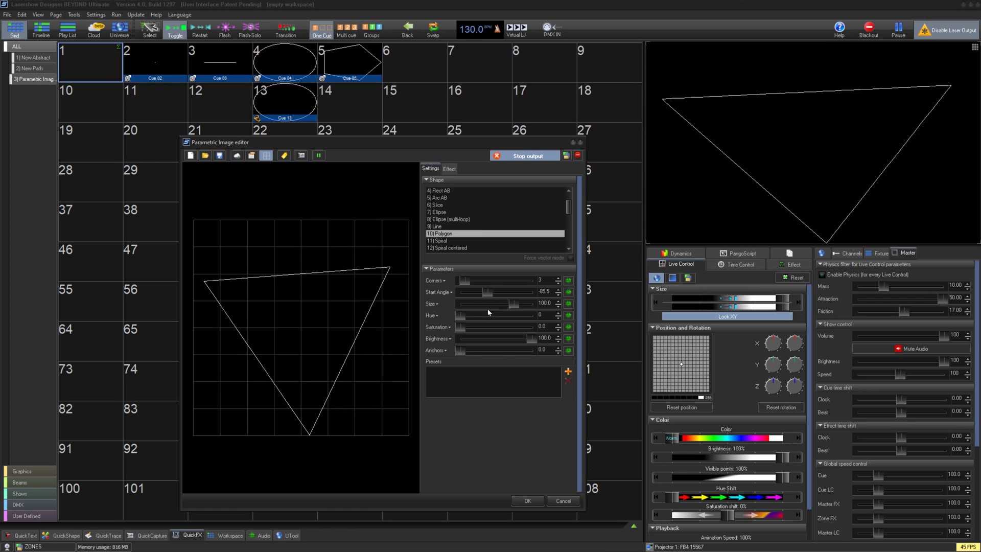
pyautogui.moveTo(460, 327); pyautogui.dragTo(483, 316)
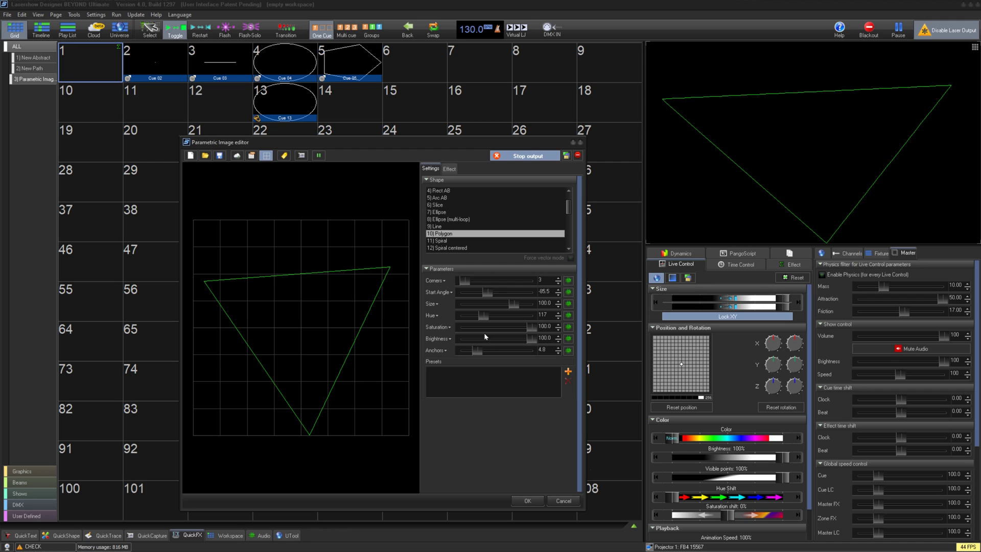
# Step: Preview the Spiral centered, SnowStar and PolyStar shapes one after another
pyautogui.scroll(-1, 463, 223)
pyautogui.click(461, 226)
pyautogui.click(447, 234)
pyautogui.click(444, 247)
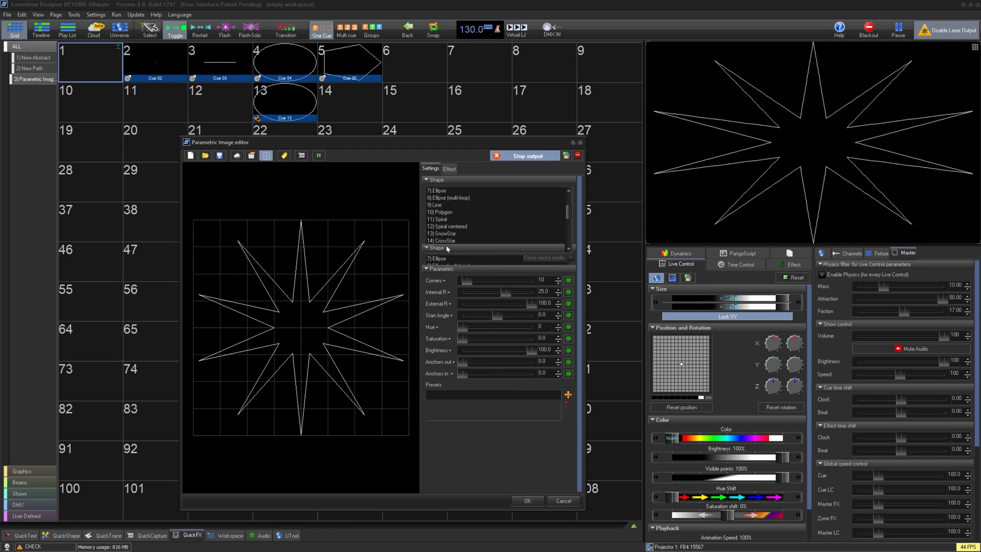
# Step: Preview the Sphere spiral, Cylinder spiral, Center cone, Arrow, Horizontal vectors and Vertical lines shapes in turn
pyautogui.scroll(-1, 448, 240)
pyautogui.click(450, 234)
pyautogui.click(449, 240)
pyautogui.click(448, 247)
pyautogui.scroll(-1, 452, 240)
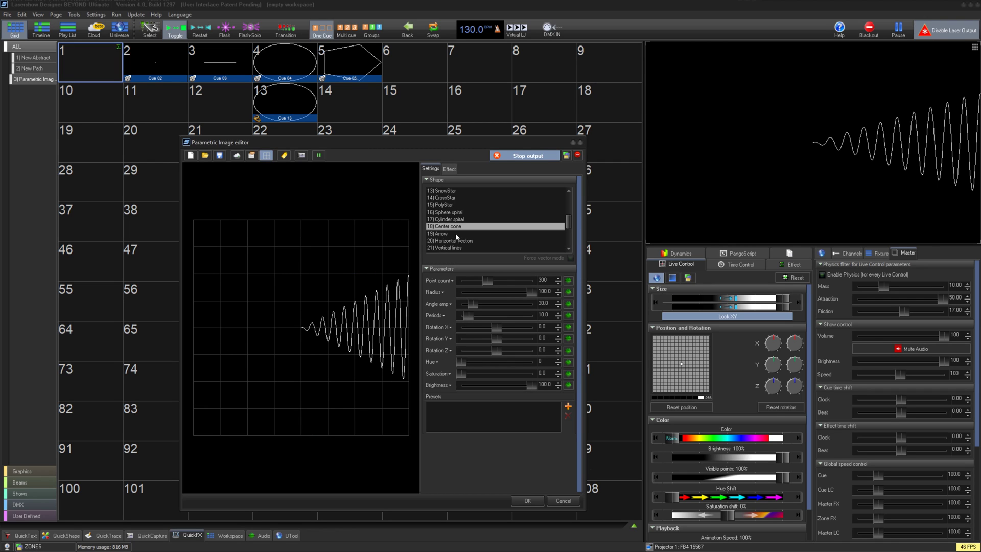
pyautogui.click(455, 233)
pyautogui.click(455, 241)
pyautogui.click(455, 248)
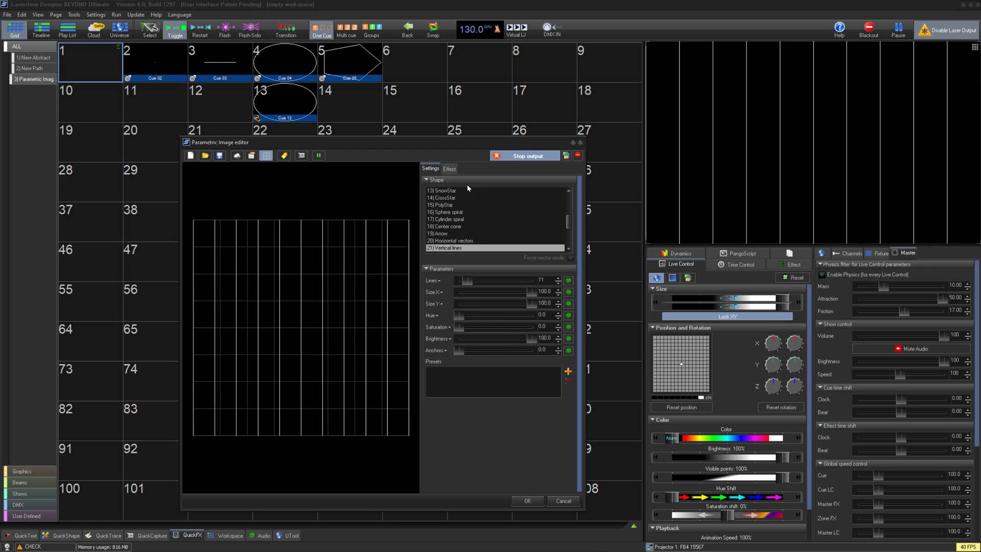
# Step: Try a by-points gradient color effect on the vertical lines, and close the parametric image editor without saving
pyautogui.click(449, 169)
pyautogui.click(439, 182)
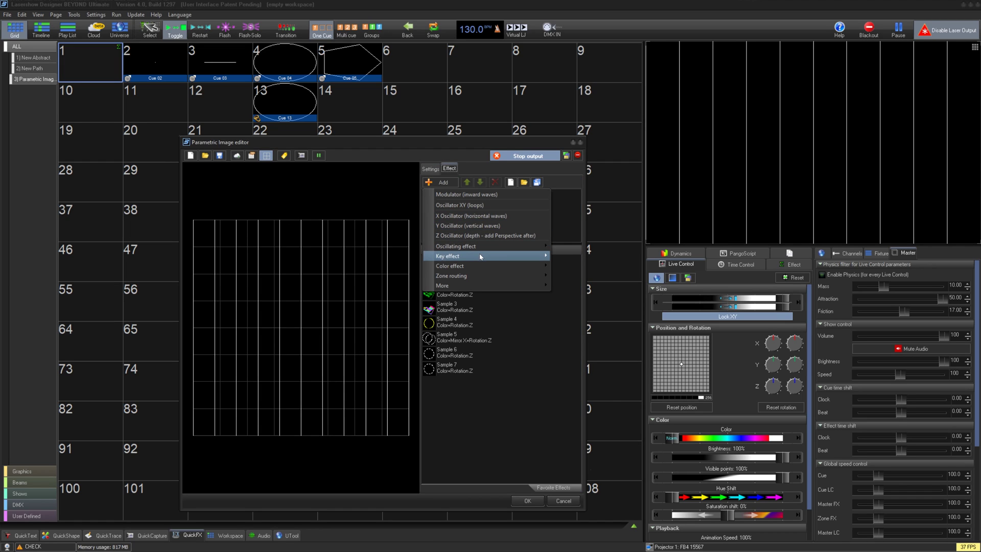
pyautogui.click(577, 267)
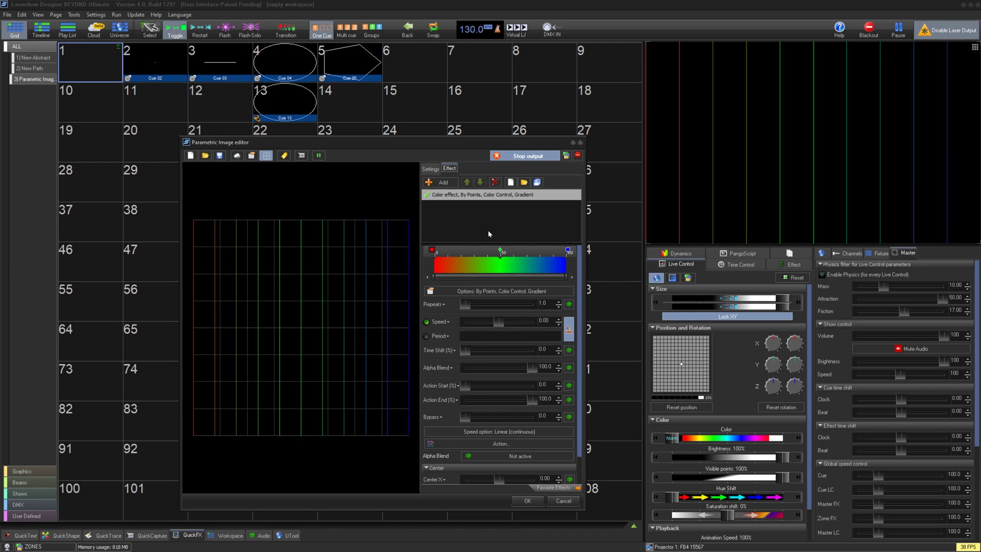
pyautogui.click(556, 497)
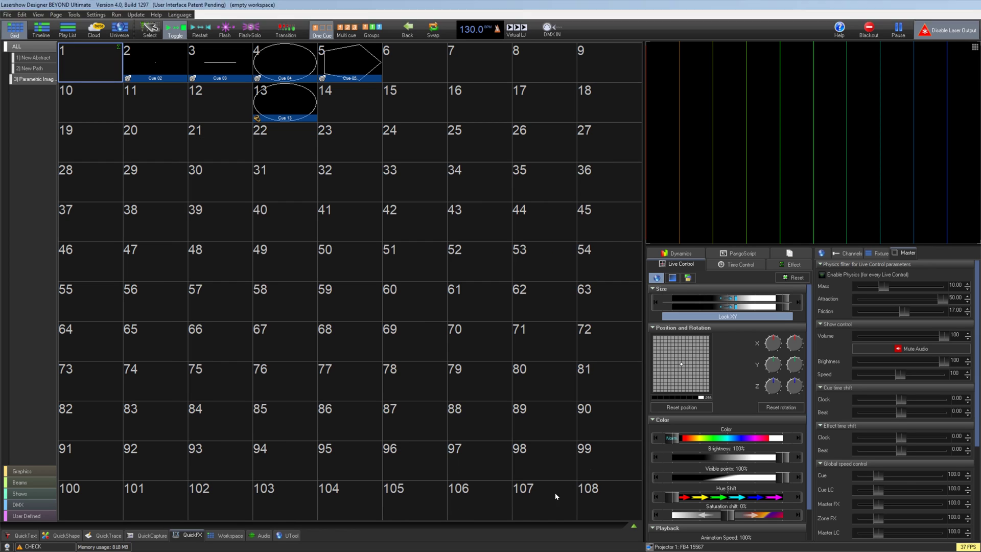
# Step: Open cue 13 for editing in the Advanced Image Synthesizer and inspect its Parametric Image item in the item's own editor
pyautogui.rightClick(289, 103)
pyautogui.click(326, 131)
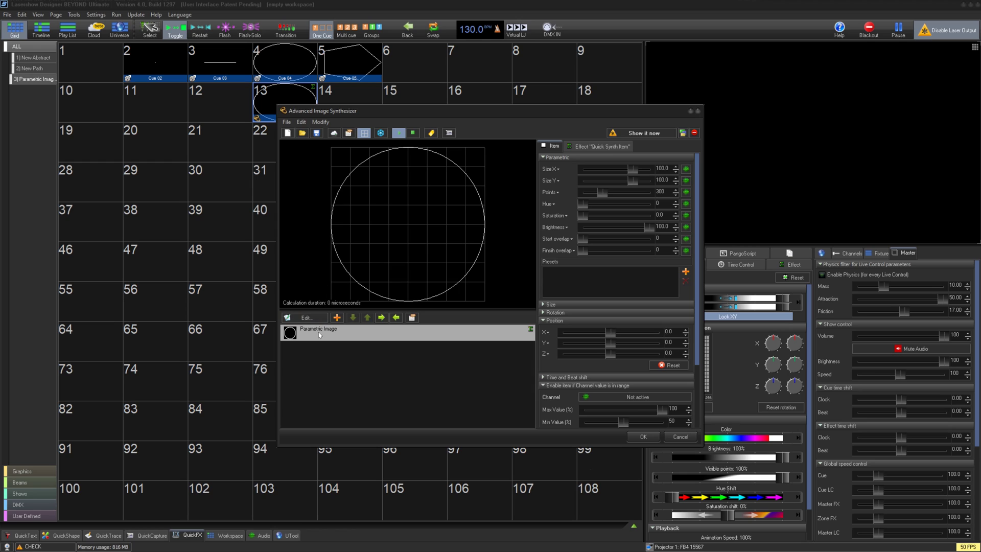
pyautogui.doubleClick(322, 332)
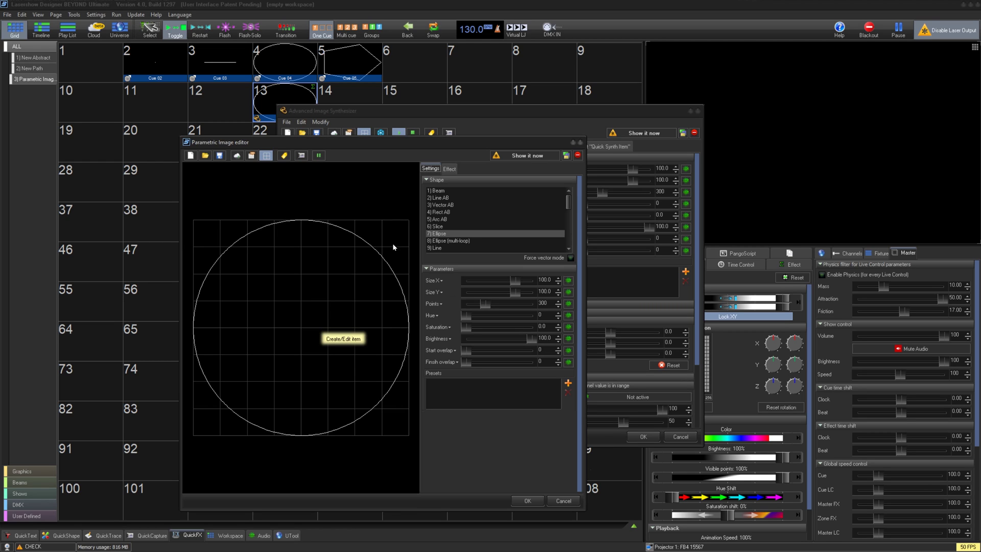
pyautogui.click(564, 501)
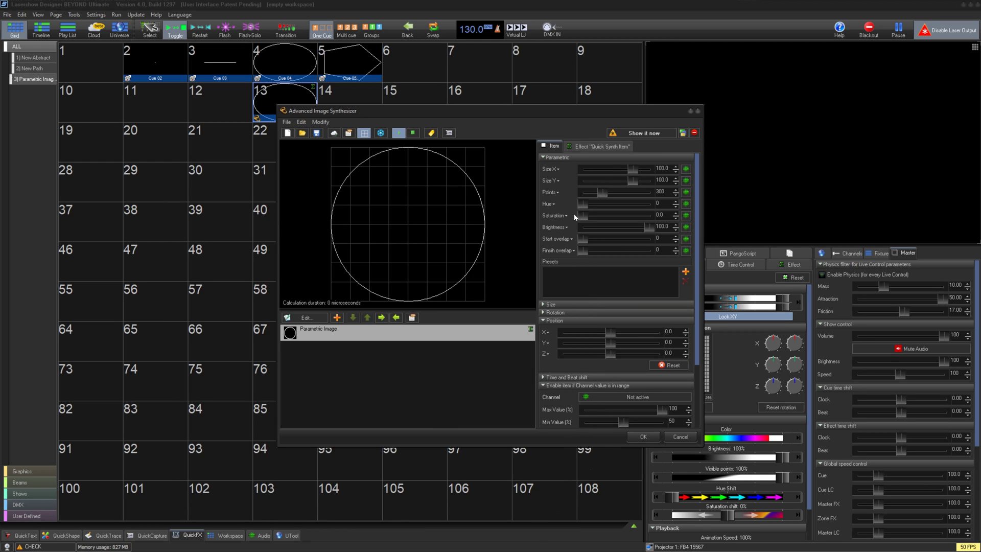
# Step: Set the ellipse's Size X to 47.0 and Size Y to 49.7, save the cue and play cue 13
pyautogui.moveTo(624, 170); pyautogui.dragTo(628, 182)
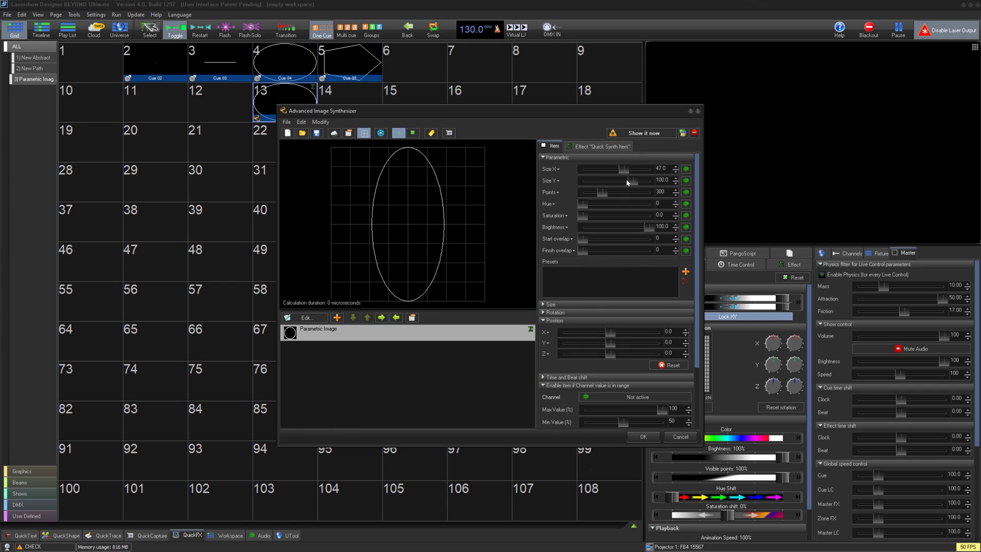
pyautogui.click(643, 436)
pyautogui.click(286, 95)
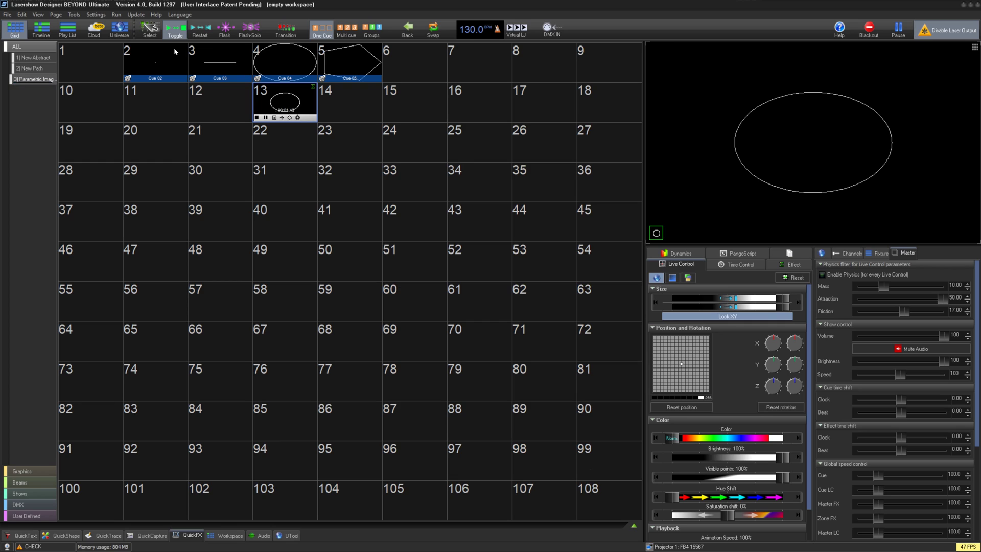
# Step: Play cues 3, 4 and 5 in turn to view the line, ellipse and polygon output
pyautogui.click(233, 53)
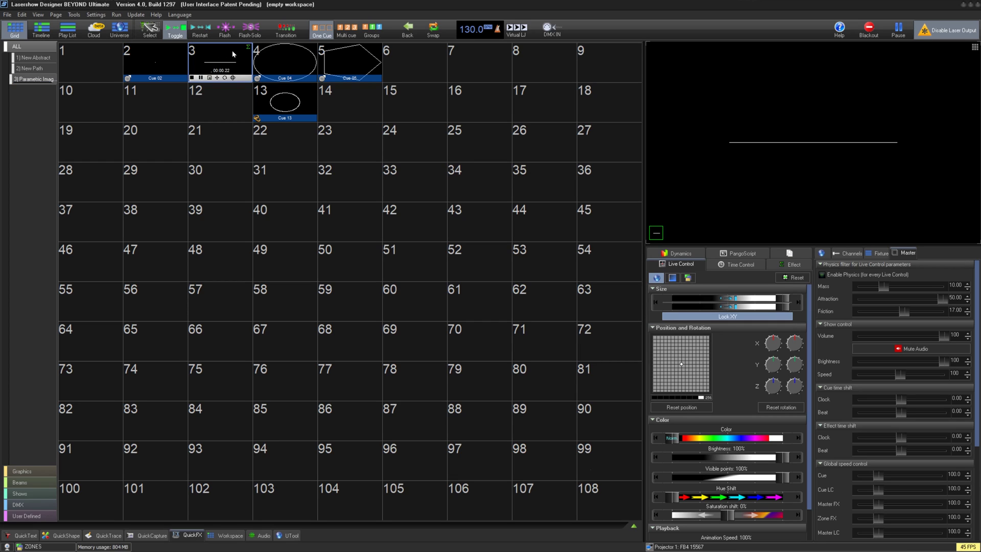
pyautogui.click(266, 51)
pyautogui.click(338, 53)
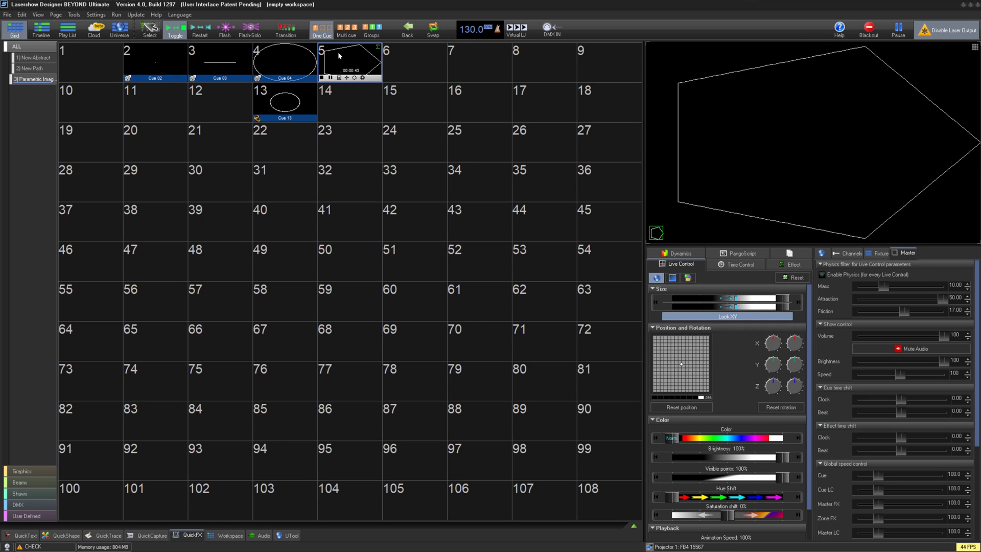